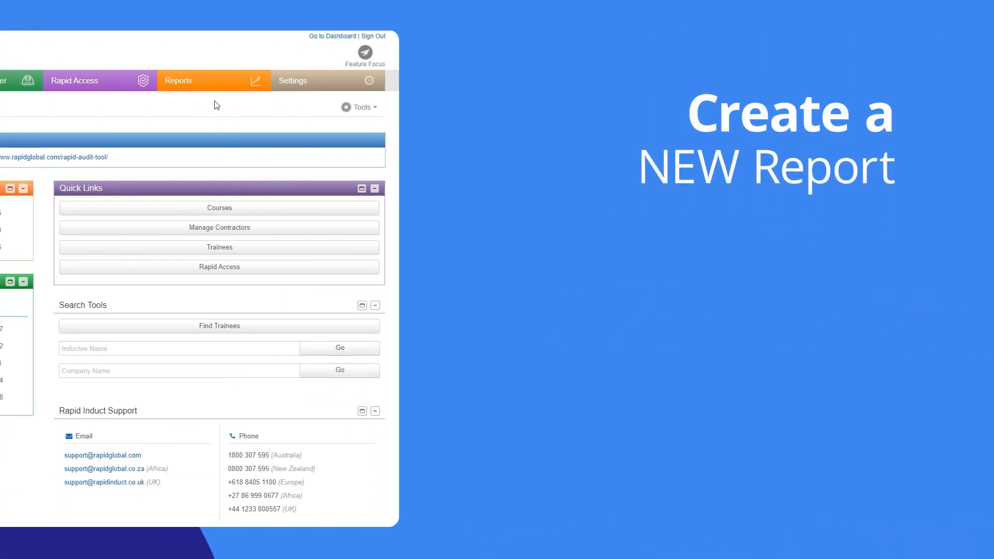
Open the generated reports list and review the available Report for, Report type and Frequency filter options
{"action": "left_click", "coordinate": [211, 91]}
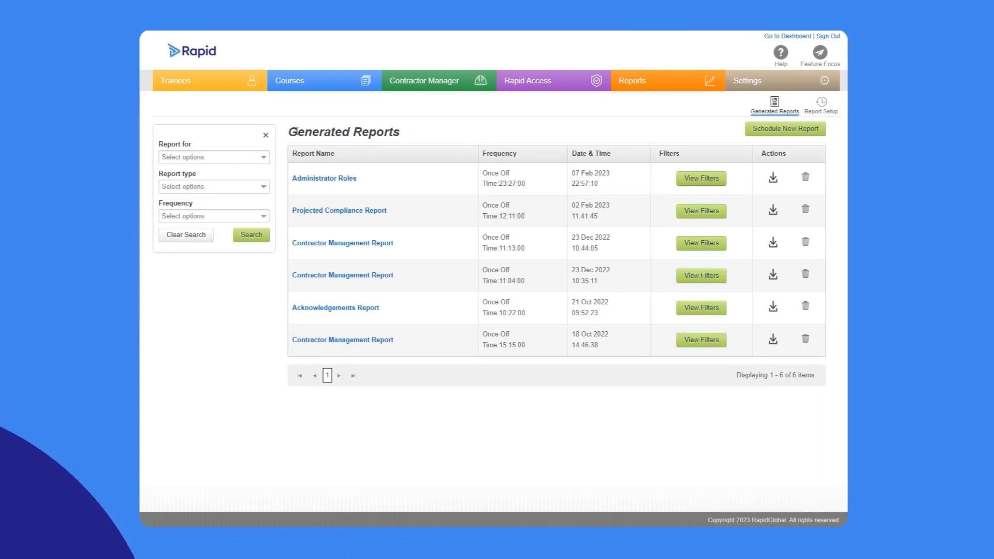
{"action": "left_click", "coordinate": [265, 160]}
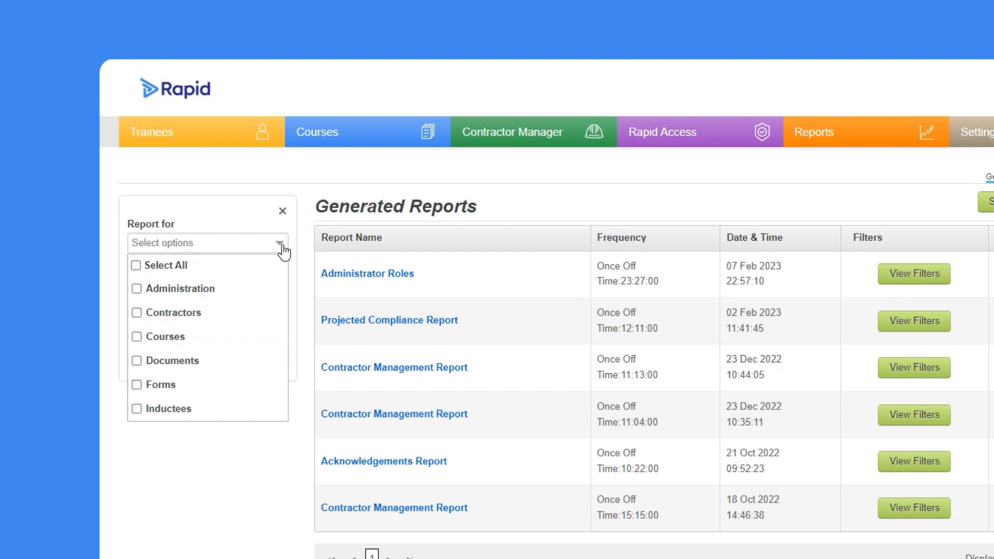
{"action": "left_click", "coordinate": [283, 248]}
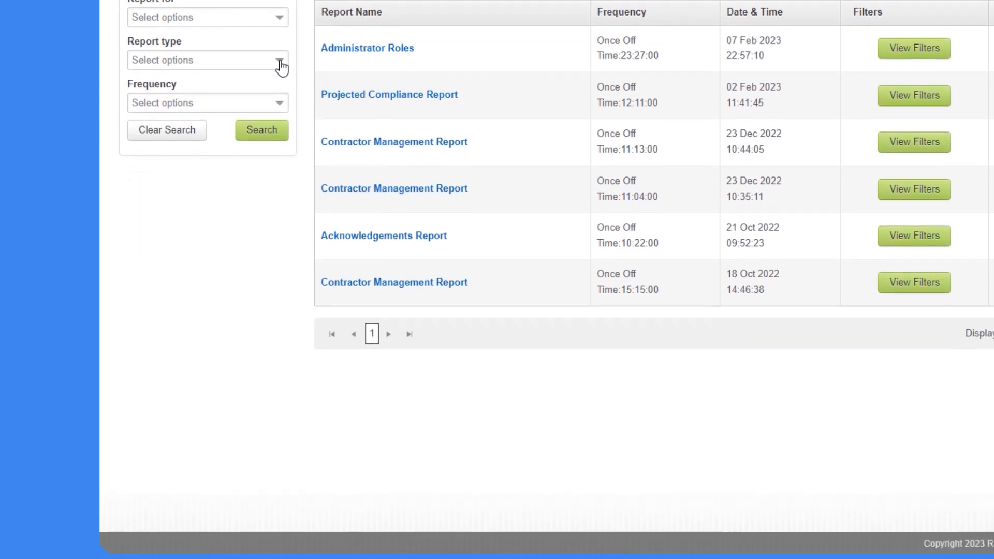
{"action": "left_click", "coordinate": [280, 288]}
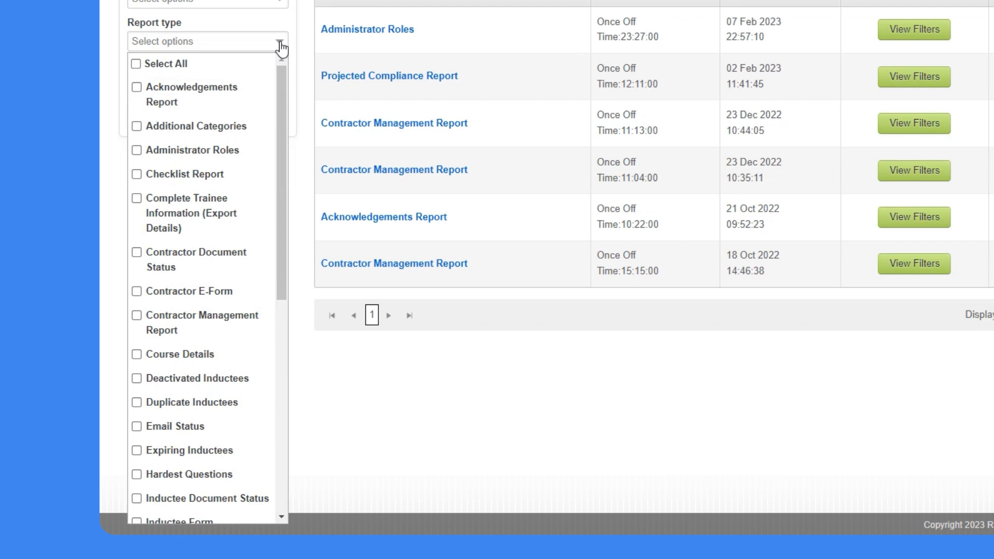
{"action": "left_click", "coordinate": [280, 43]}
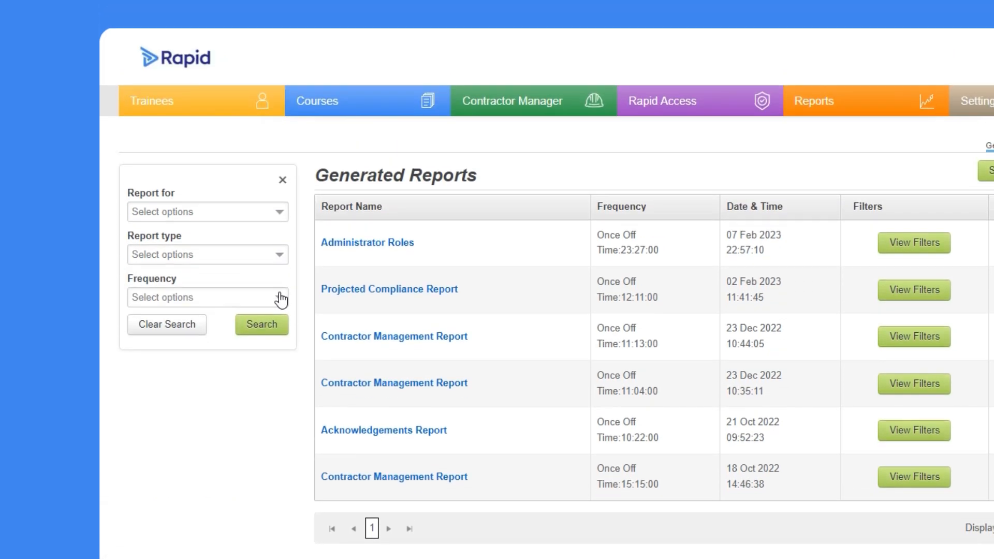
{"action": "left_click", "coordinate": [281, 86]}
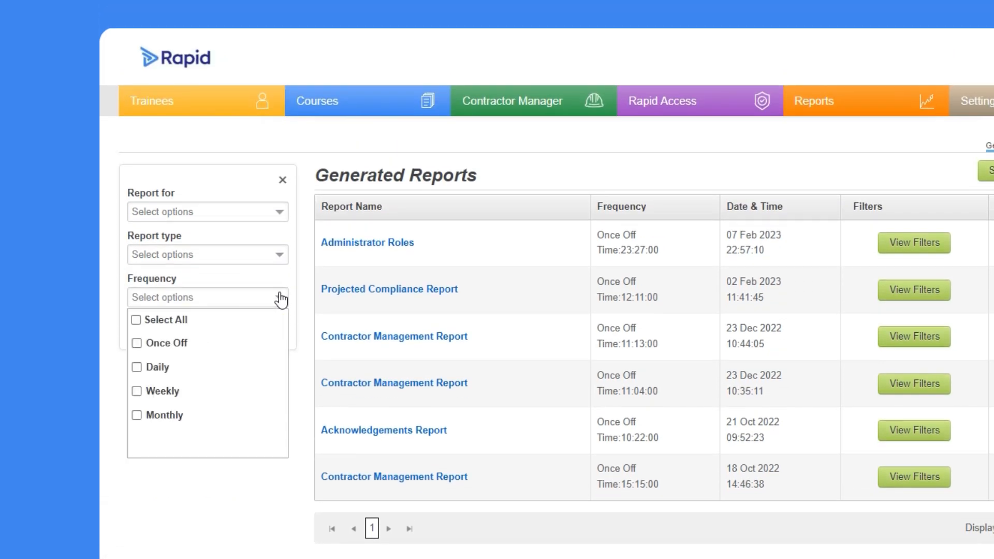
{"action": "left_click", "coordinate": [281, 299]}
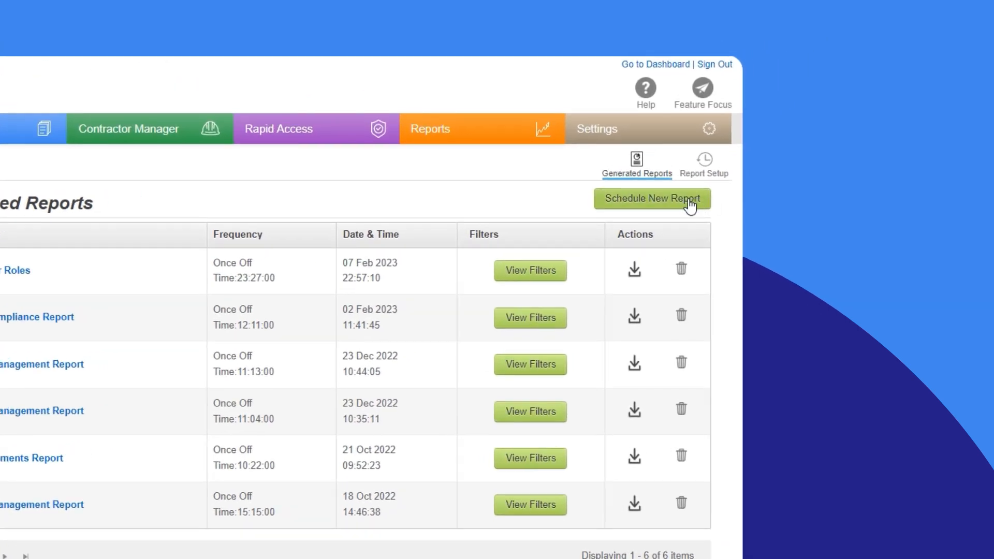
Start scheduling a new report with the type Contractor Management Report and the name Test 2
{"action": "left_click", "coordinate": [690, 206]}
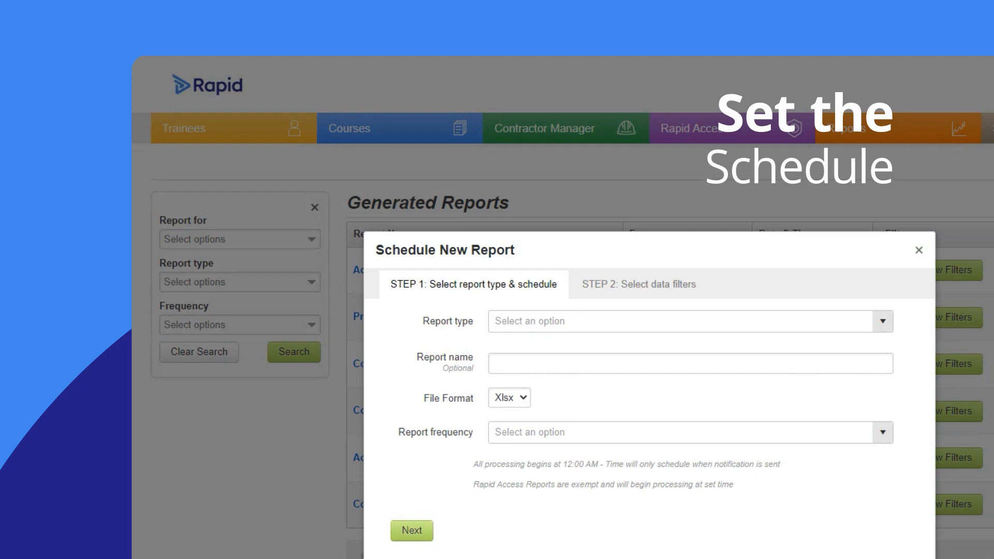
{"action": "left_click", "coordinate": [890, 331]}
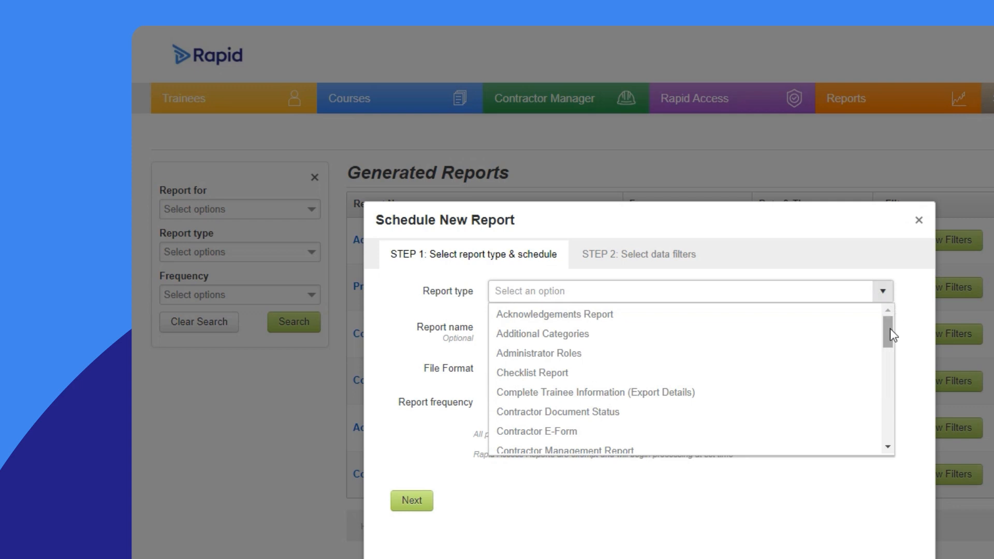
{"action": "left_click_drag", "start_coordinate": [891, 336], "coordinate": [911, 351]}
{"action": "left_click", "coordinate": [782, 382]}
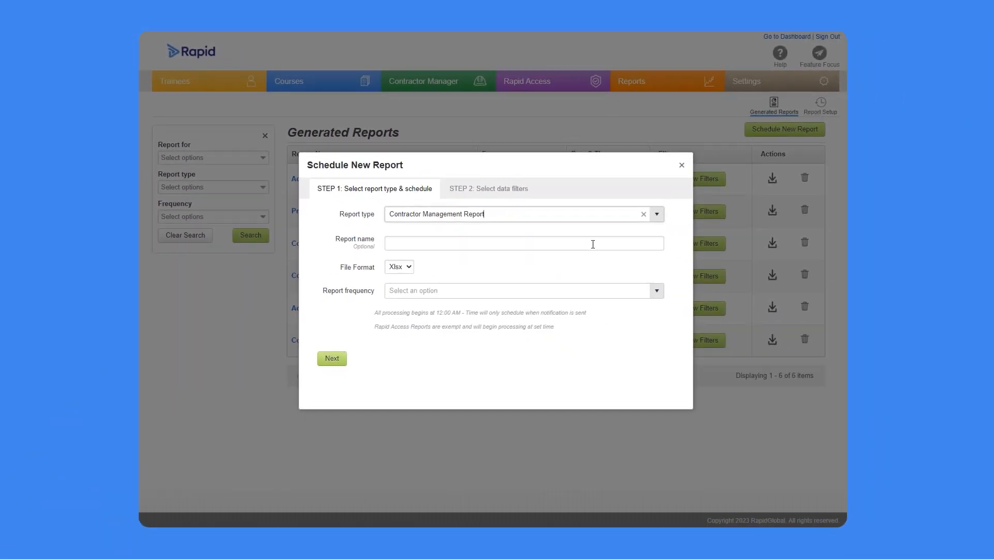
{"action": "left_click", "coordinate": [593, 244]}
{"action": "type", "text": "Test 2"}
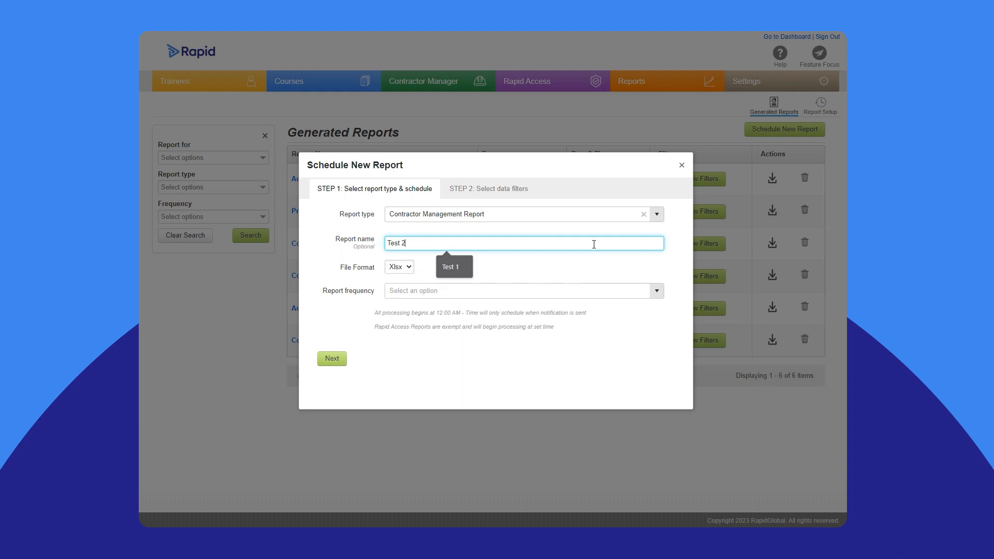
Set the report frequency to Weekly and review the day and time choices for generating it
{"action": "left_click", "coordinate": [657, 291]}
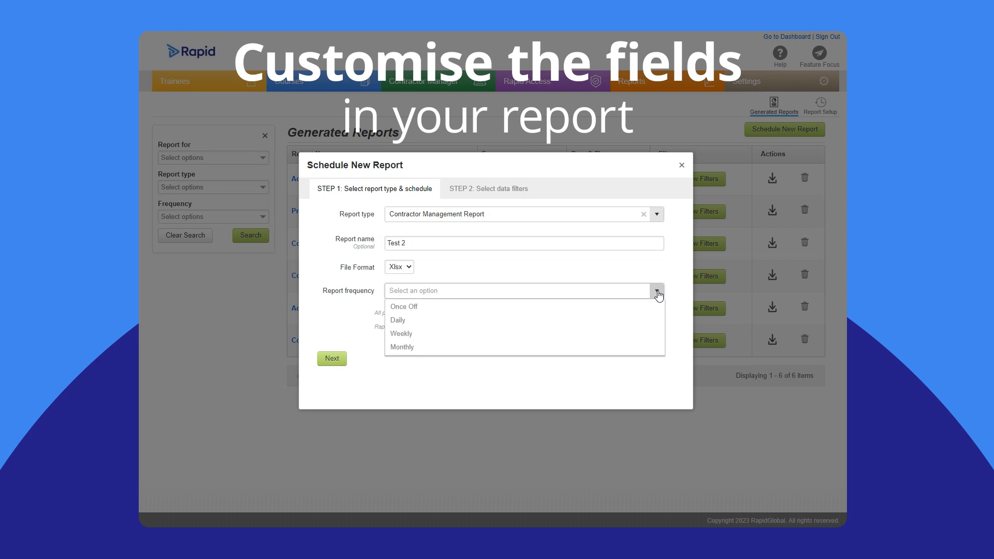
{"action": "left_click", "coordinate": [647, 334]}
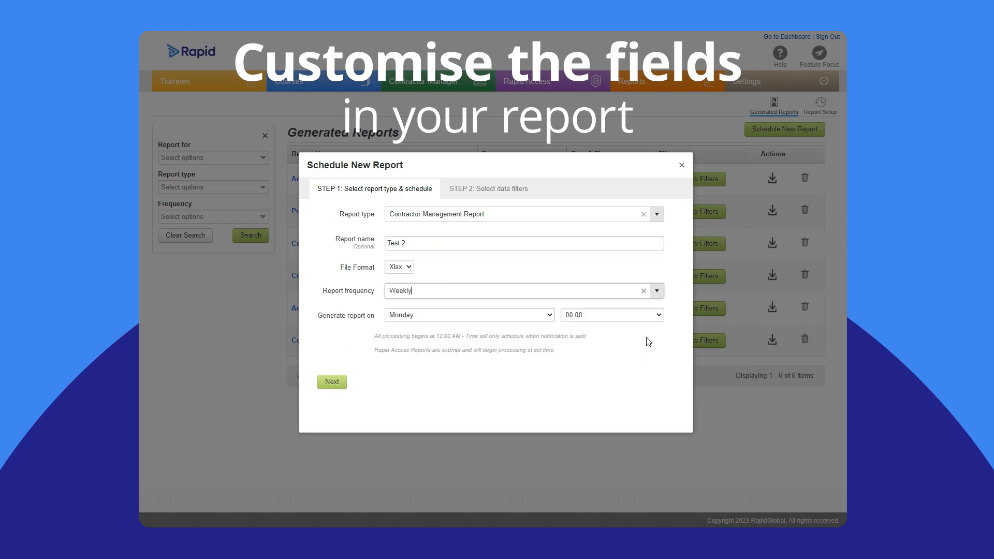
{"action": "left_click", "coordinate": [548, 317]}
{"action": "left_click", "coordinate": [549, 317]}
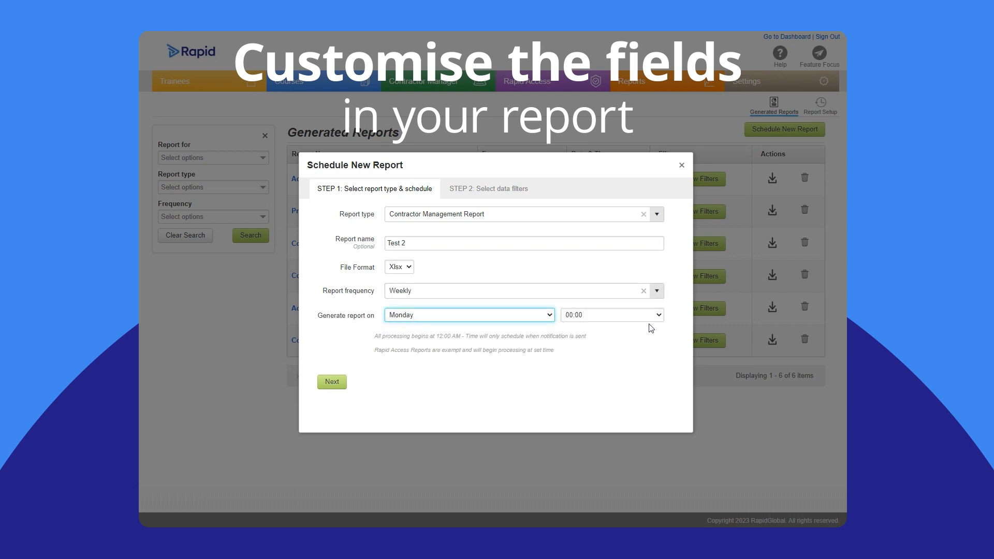
{"action": "left_click", "coordinate": [660, 316]}
{"action": "left_click", "coordinate": [661, 316]}
Set the report frequency to Once Off and continue to the data filters
{"action": "left_click", "coordinate": [656, 290]}
{"action": "left_click", "coordinate": [646, 309]}
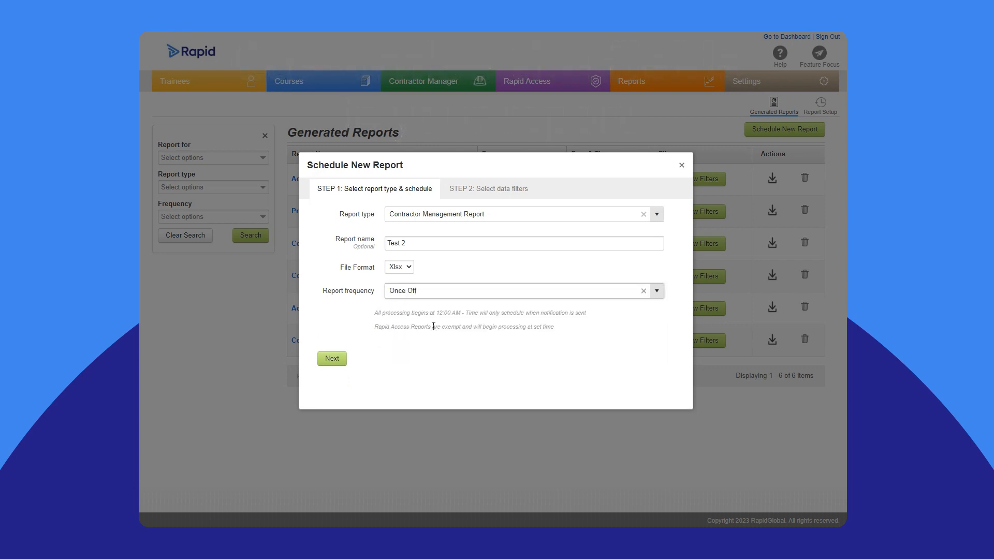
{"action": "left_click", "coordinate": [333, 357]}
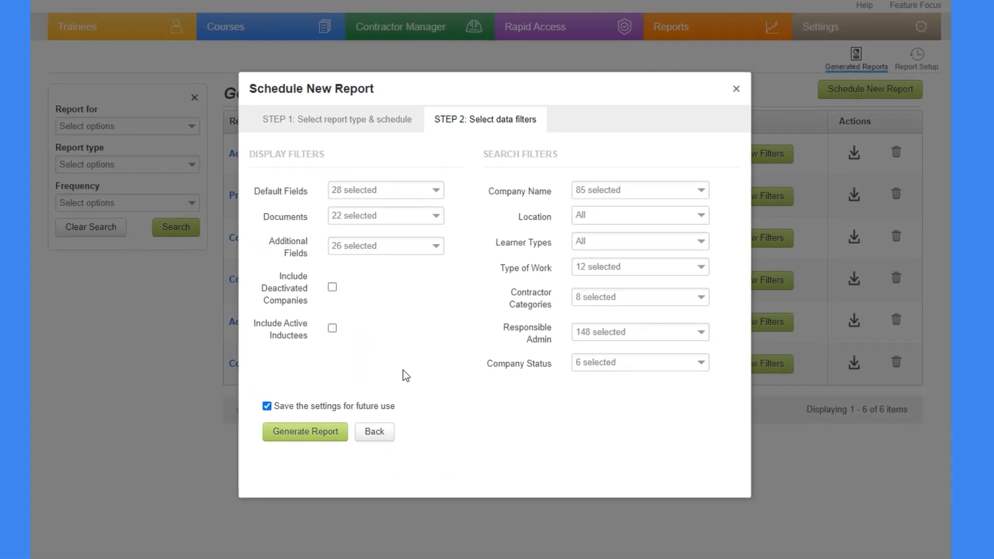
Exclude Sole Trader from the report's default display fields
{"action": "left_click", "coordinate": [441, 196]}
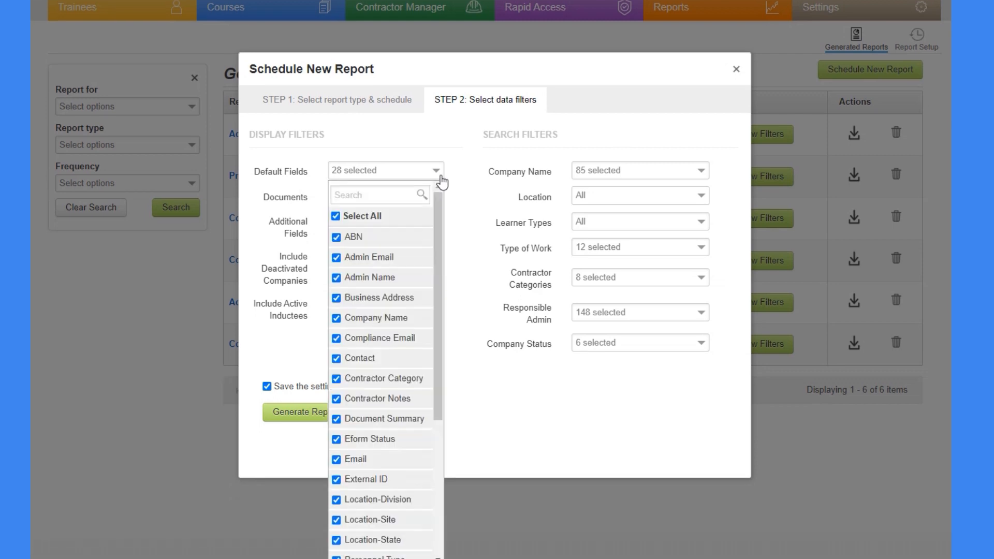
{"action": "left_click_drag", "start_coordinate": [437, 200], "coordinate": [457, 331]}
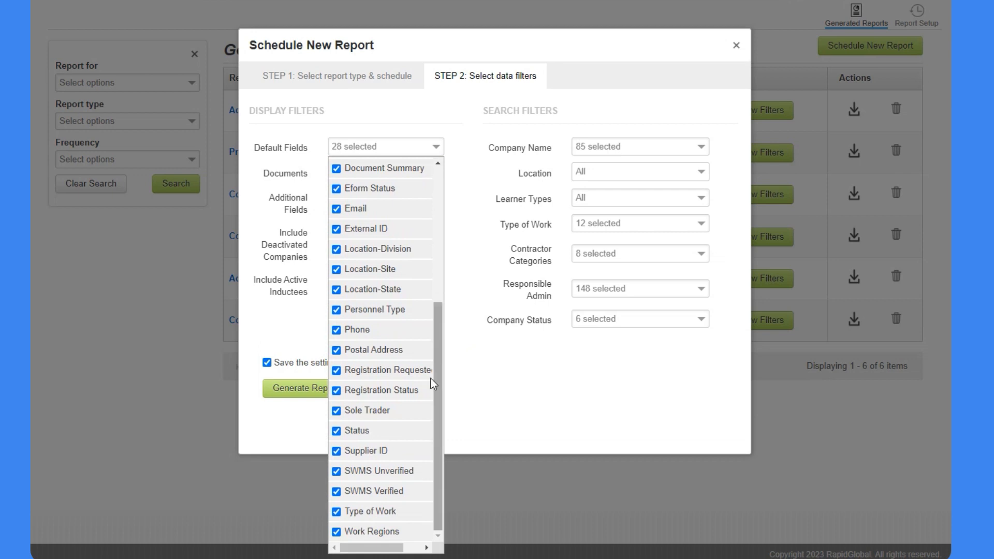
{"action": "left_click", "coordinate": [336, 412]}
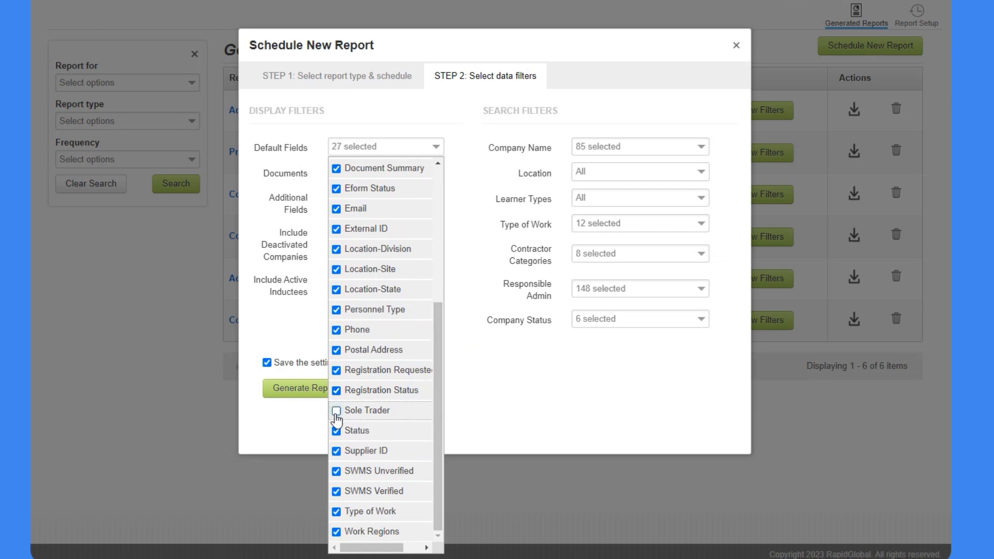
{"action": "left_click", "coordinate": [489, 388]}
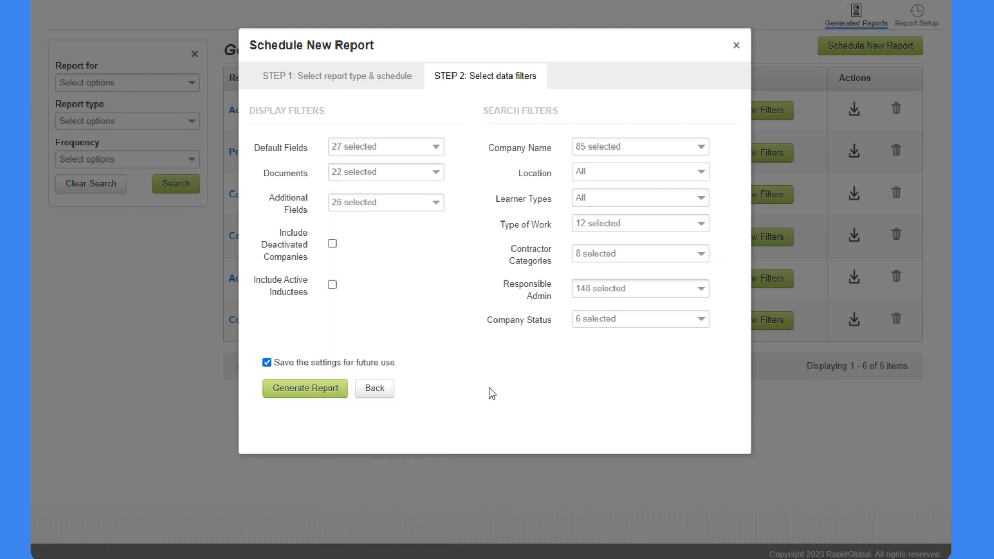
Review the Documents and Additional Fields options in the report's display filters
{"action": "left_click", "coordinate": [436, 173]}
{"action": "left_click", "coordinate": [440, 182]}
{"action": "left_click", "coordinate": [437, 206]}
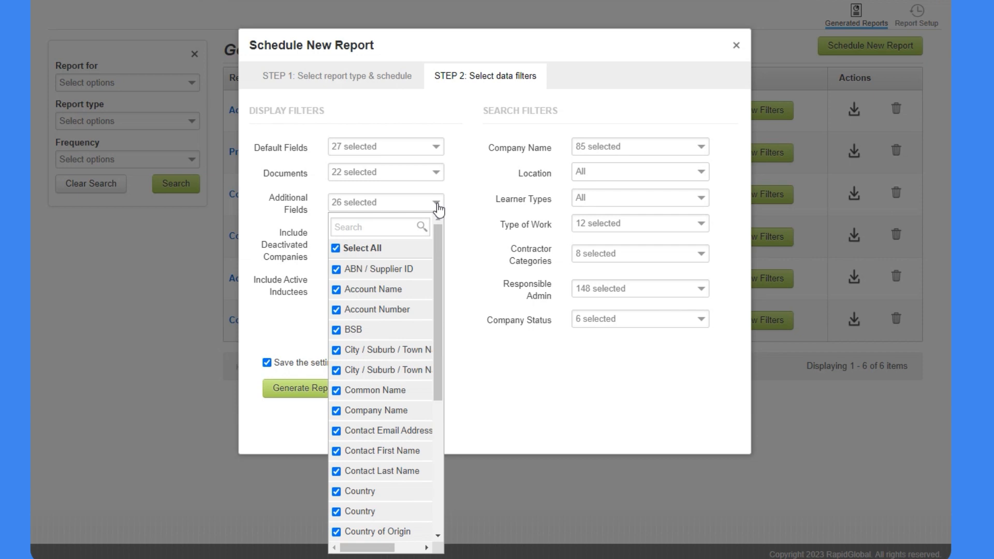
{"action": "left_click", "coordinate": [438, 207]}
{"action": "scroll", "coordinate": [442, 240], "scroll_direction": "up", "scroll_amount": 2}
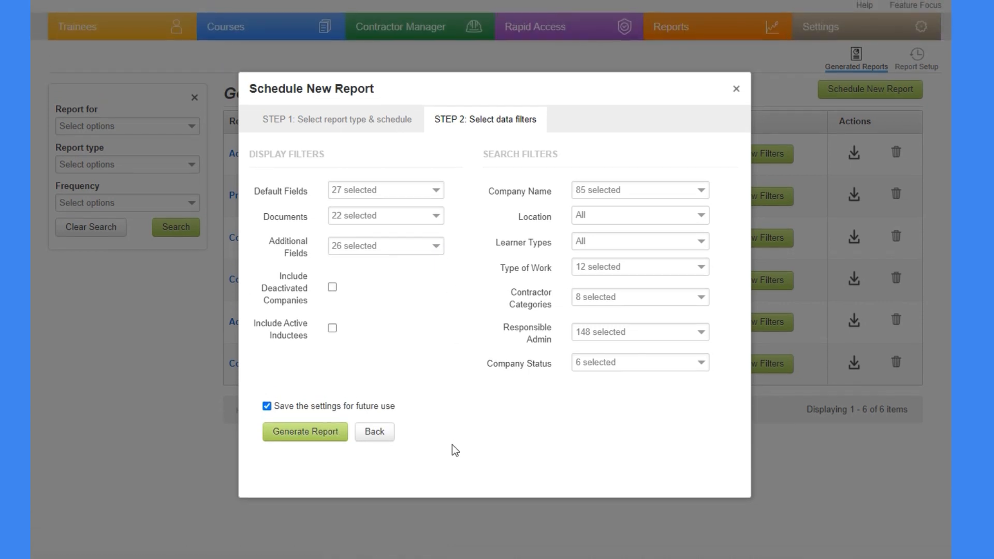
Generate the Test 2 report with its settings saved for future use and close the scheduling dialog
{"action": "left_click", "coordinate": [333, 436]}
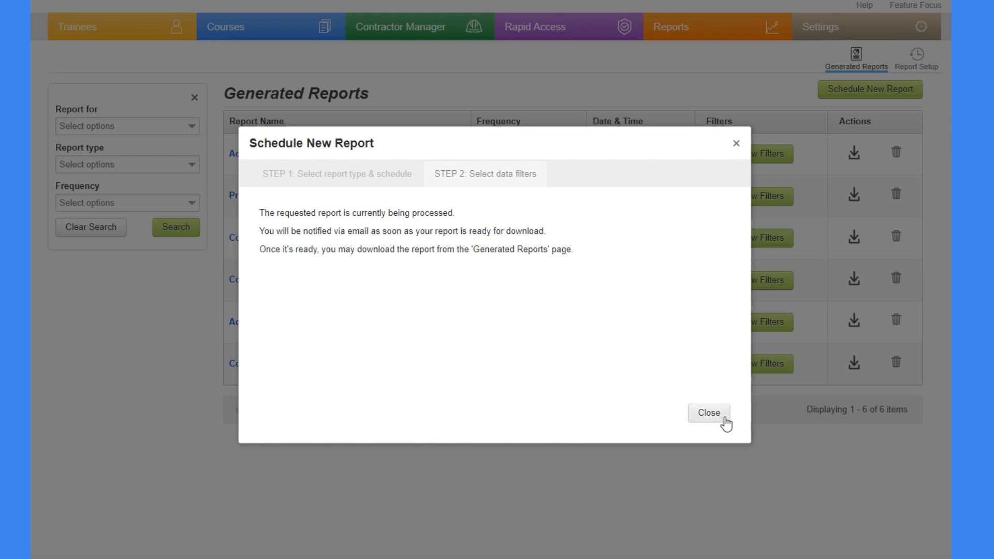
{"action": "left_click", "coordinate": [709, 414]}
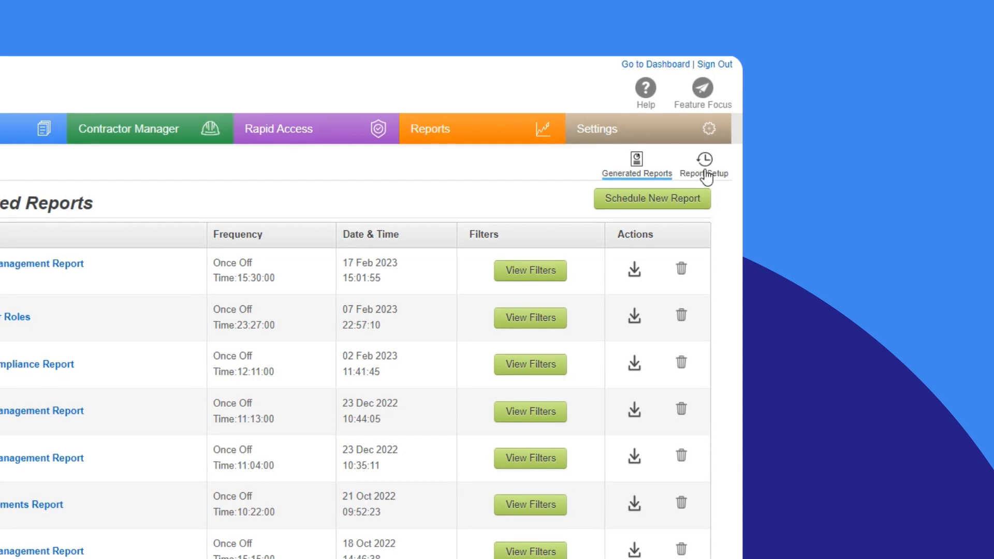
Open the Test 2 report for editing from Report Setup, review its frequency options and data filters, and close it without changes
{"action": "left_click", "coordinate": [706, 175]}
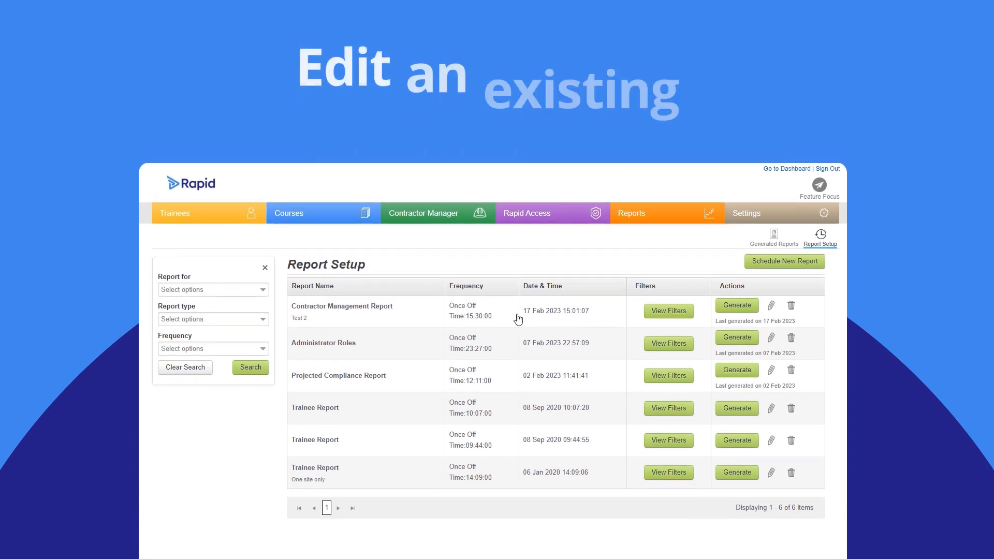
{"action": "left_click", "coordinate": [772, 307]}
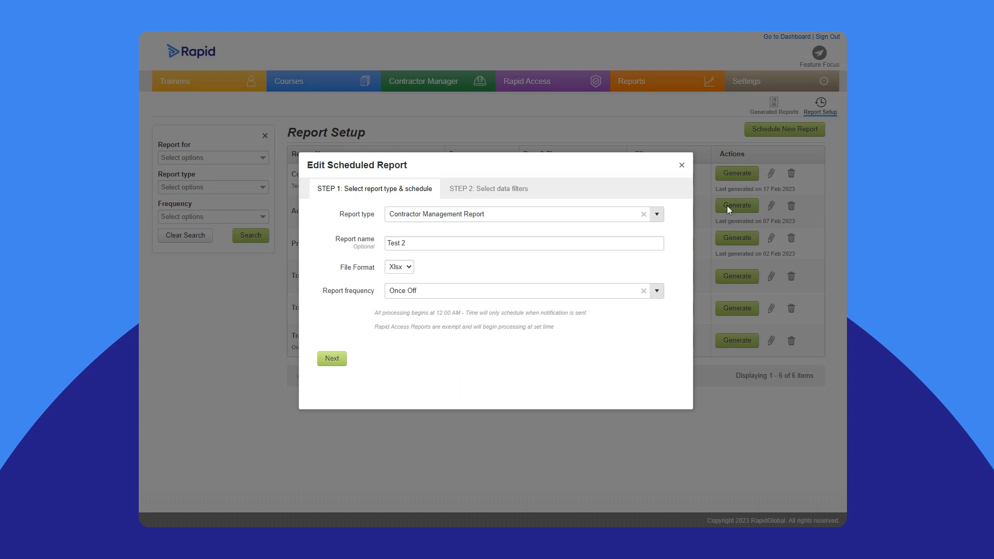
{"action": "left_click", "coordinate": [656, 292]}
{"action": "left_click", "coordinate": [657, 298]}
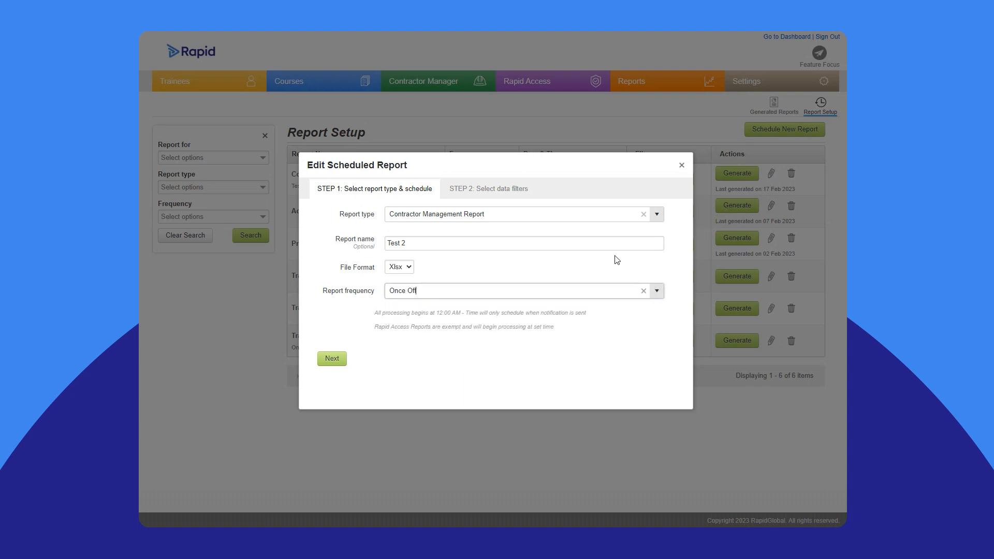
{"action": "left_click", "coordinate": [509, 192]}
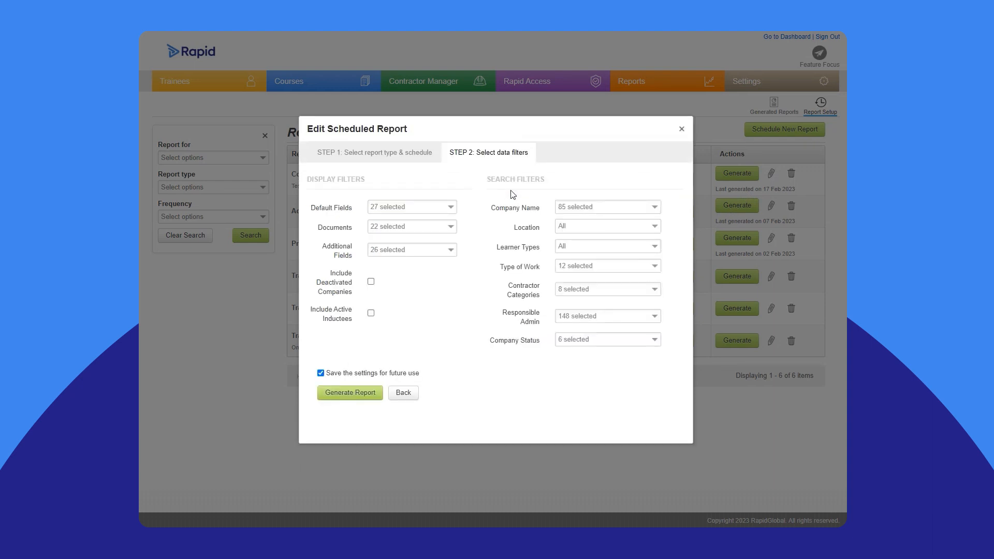
{"action": "left_click", "coordinate": [681, 132]}
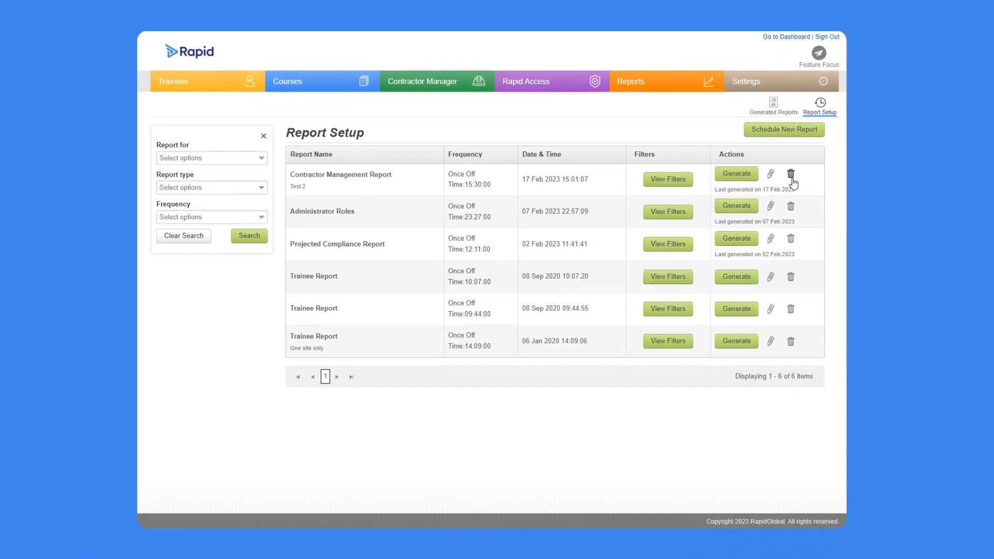
Delete the Contractor Management Report named Test 2 from the Report Setup list
{"action": "left_click", "coordinate": [791, 174]}
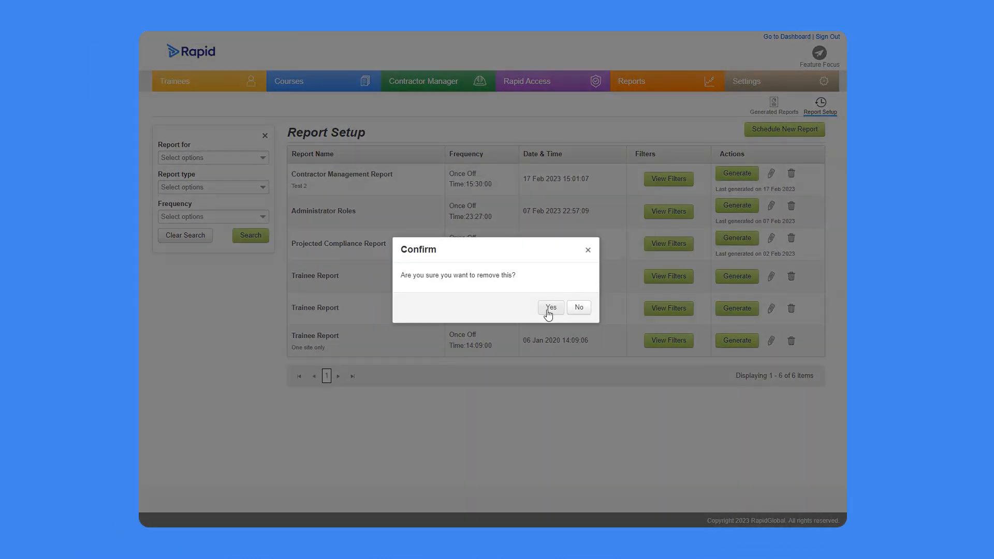
{"action": "left_click", "coordinate": [550, 308]}
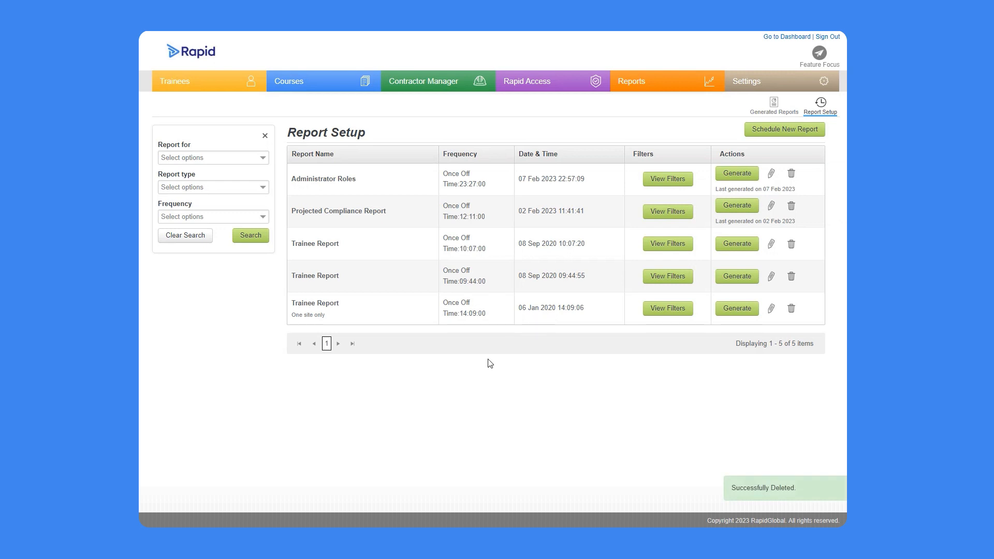